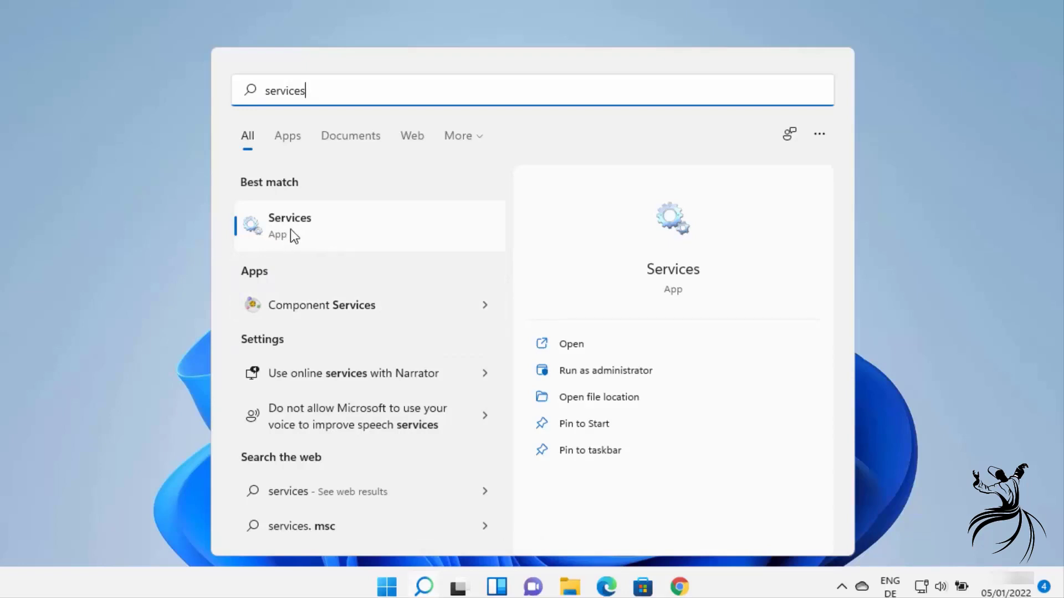
Open the Services app maximized and review the Bluetooth Audio Gateway, Bluetooth Support and Bluetooth User Support services
left_click(290, 228)
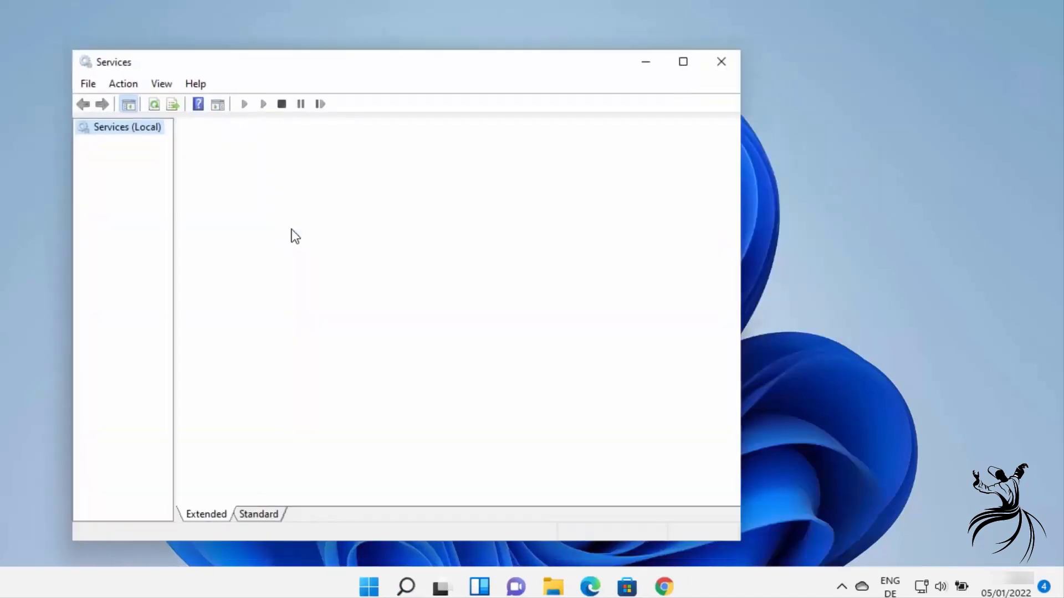
left_click(684, 62)
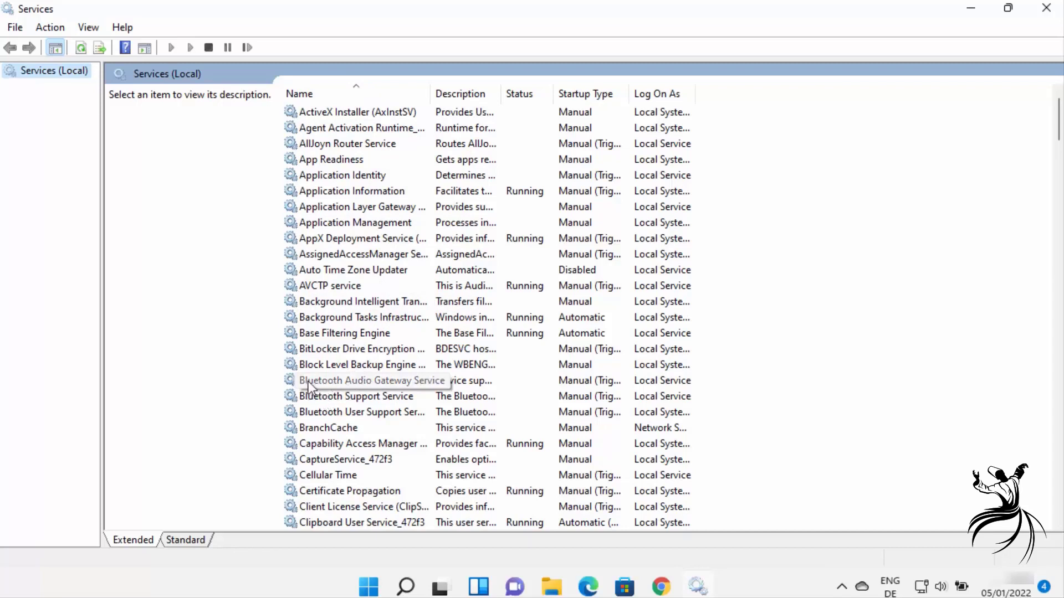
left_click(347, 382)
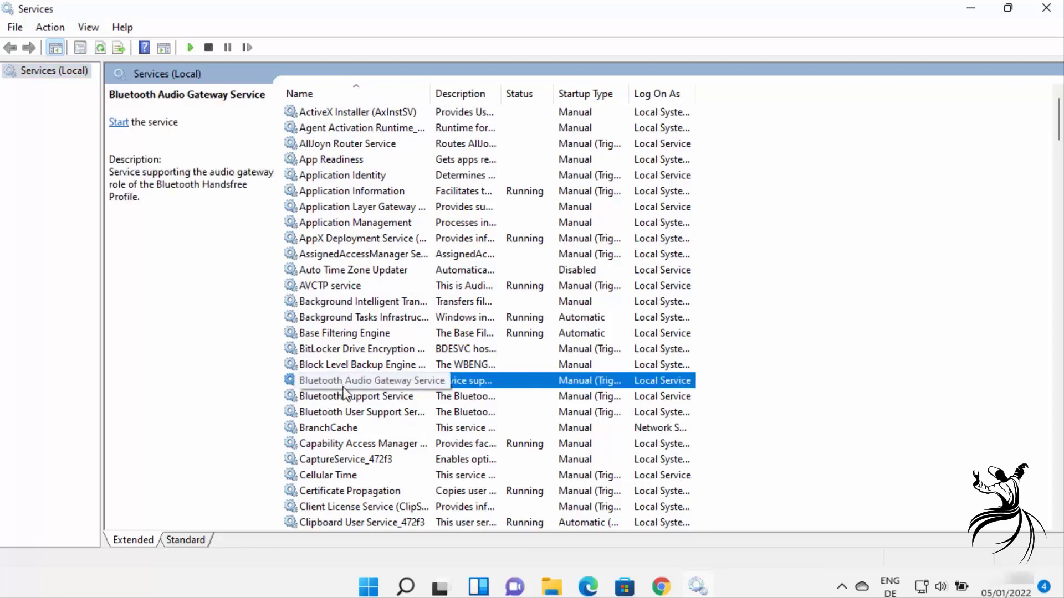
left_click(345, 397)
left_click(345, 412)
left_click(347, 381)
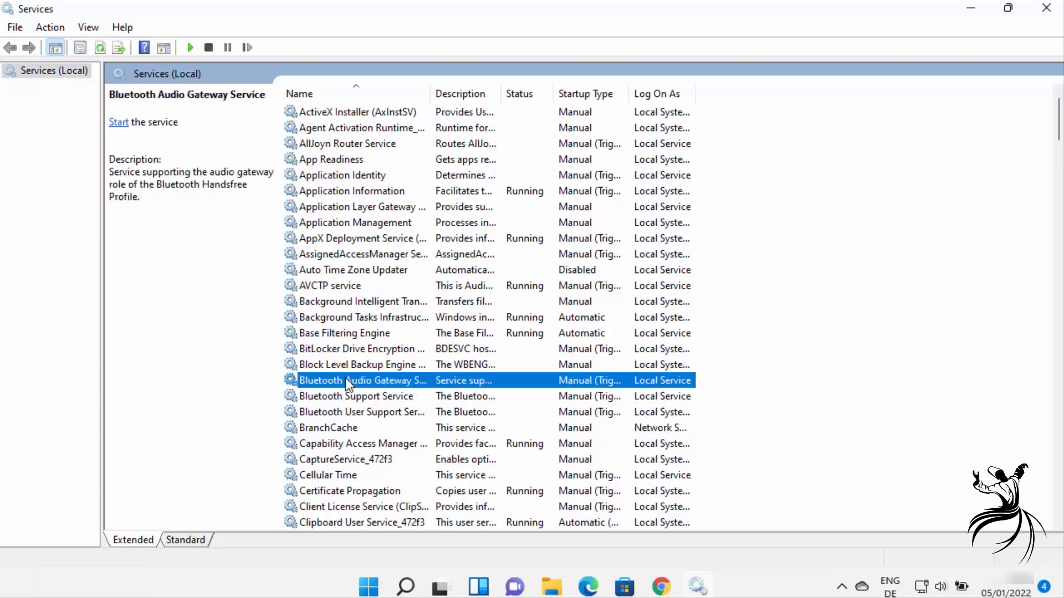
left_click(340, 395)
left_click(340, 411)
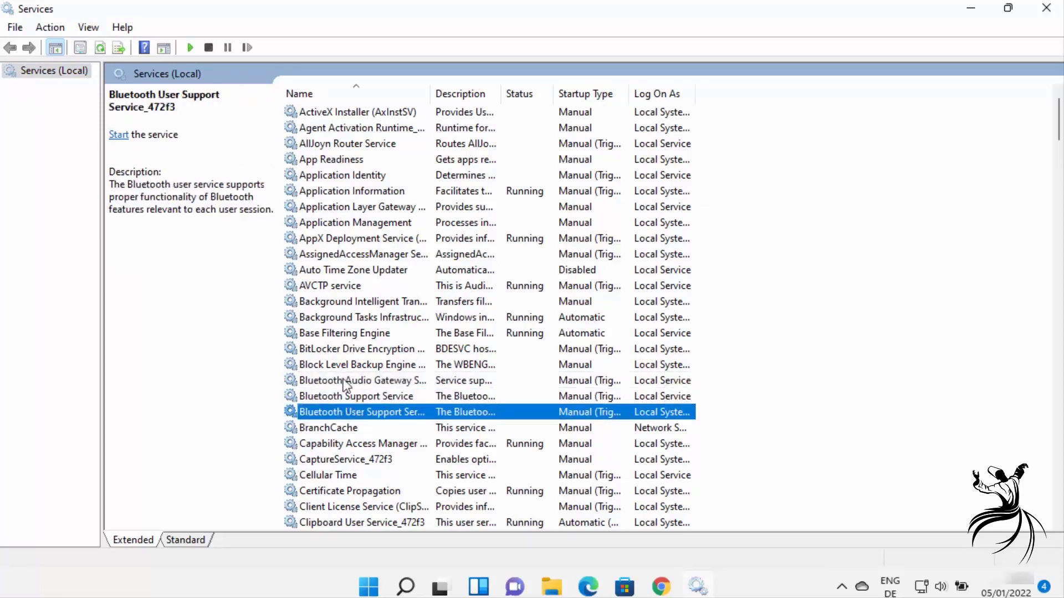
left_click(344, 382)
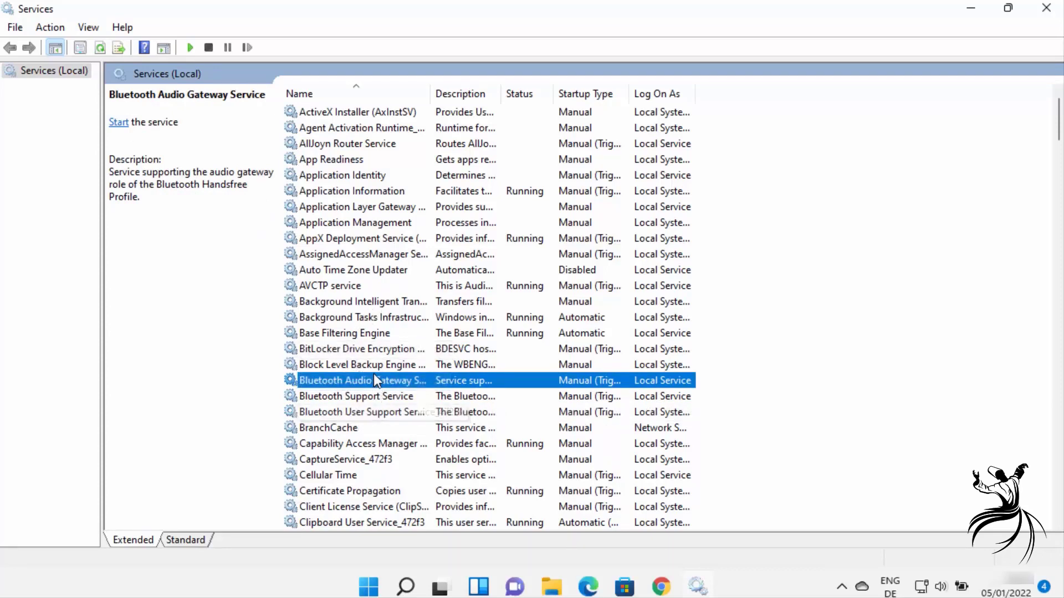
Set the Bluetooth Audio Gateway Service's startup type to Automatic, start the service and apply the changes
right_click(414, 379)
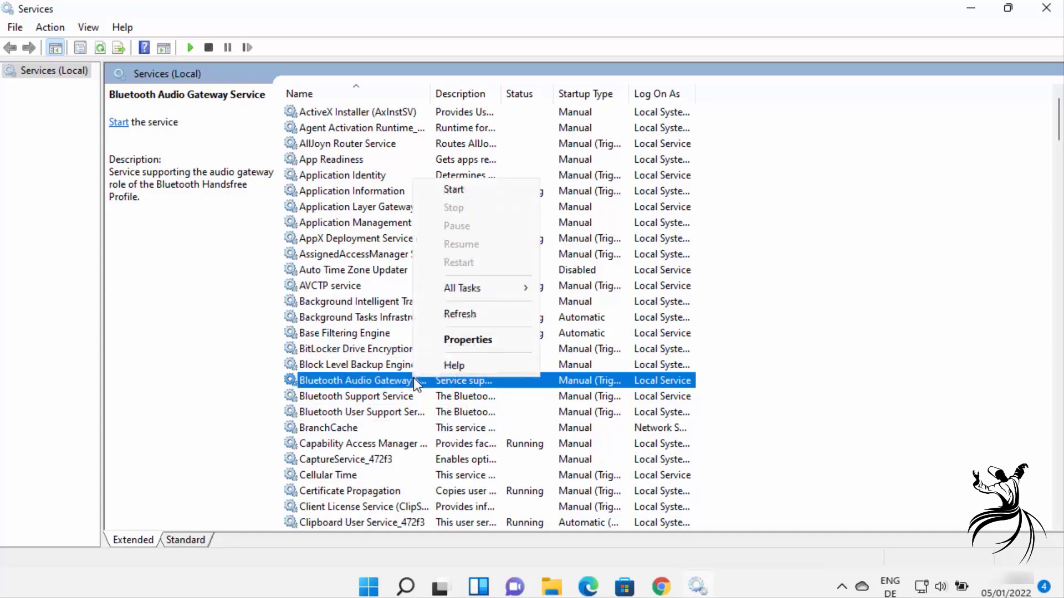
left_click(457, 342)
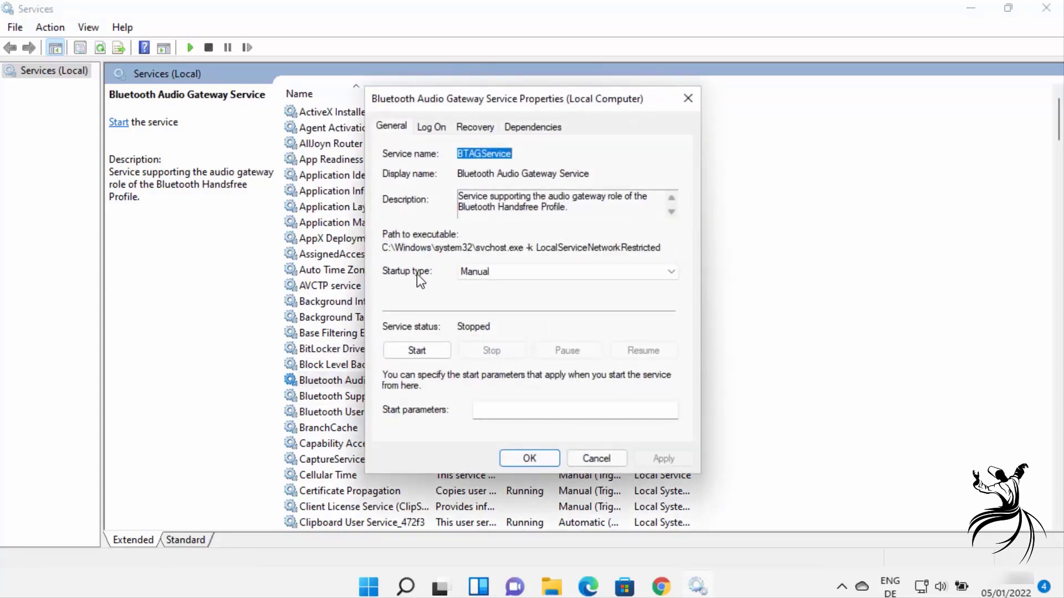
left_click(475, 271)
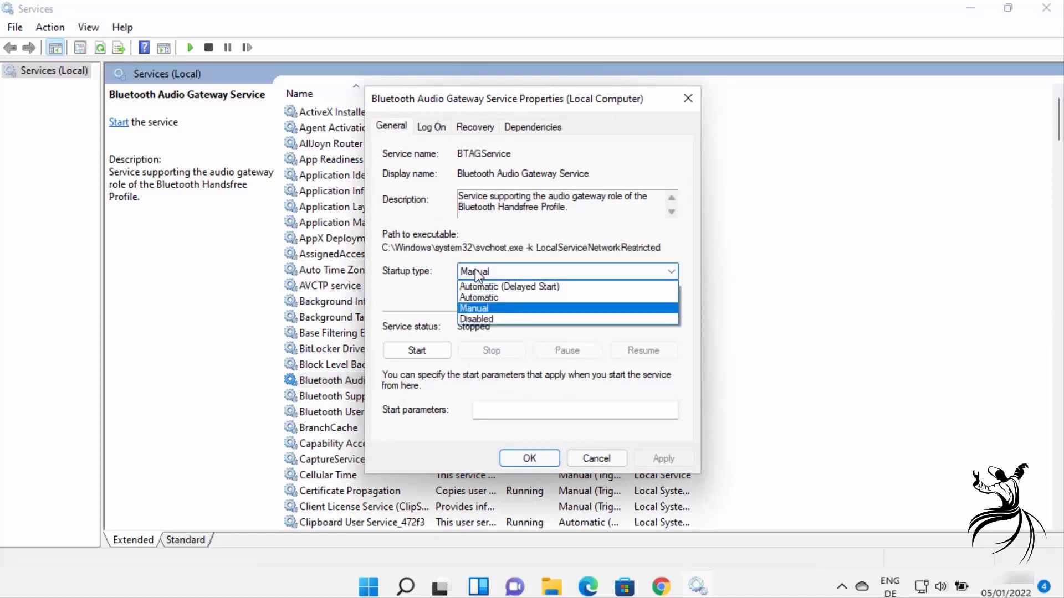
left_click(481, 299)
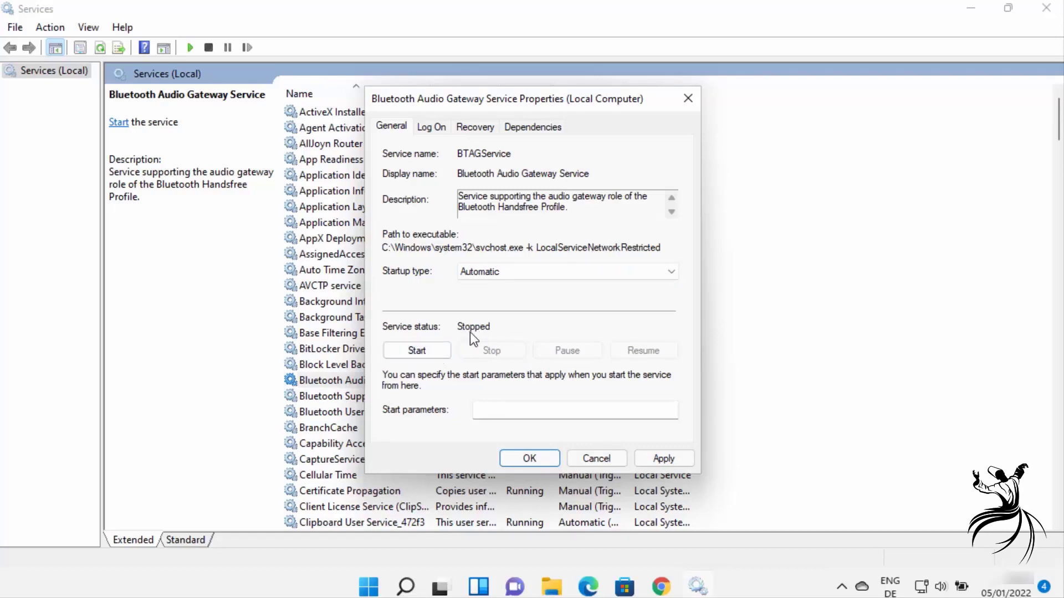
left_click(432, 350)
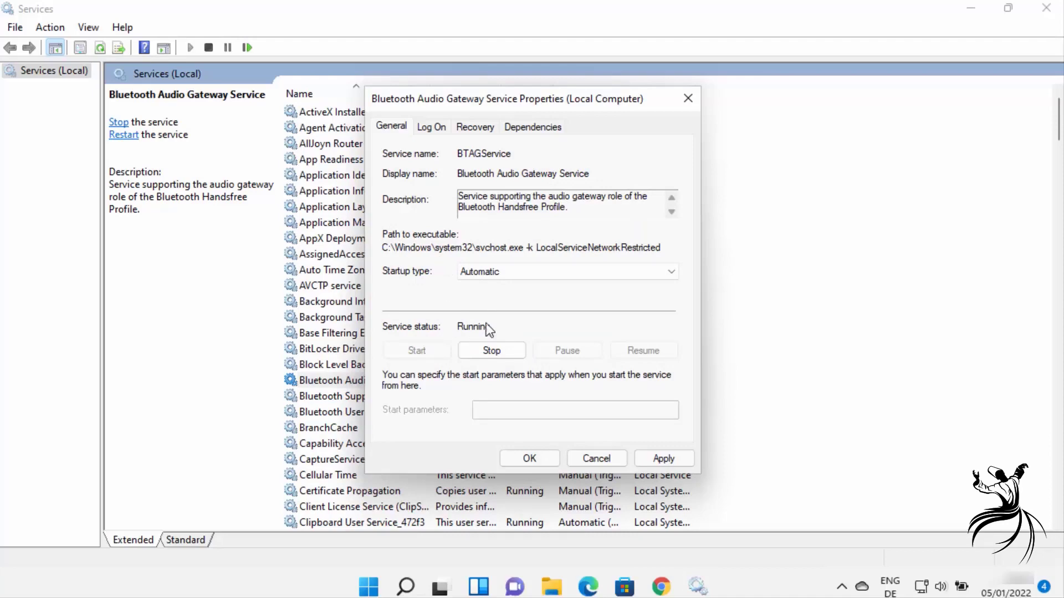
left_click(664, 460)
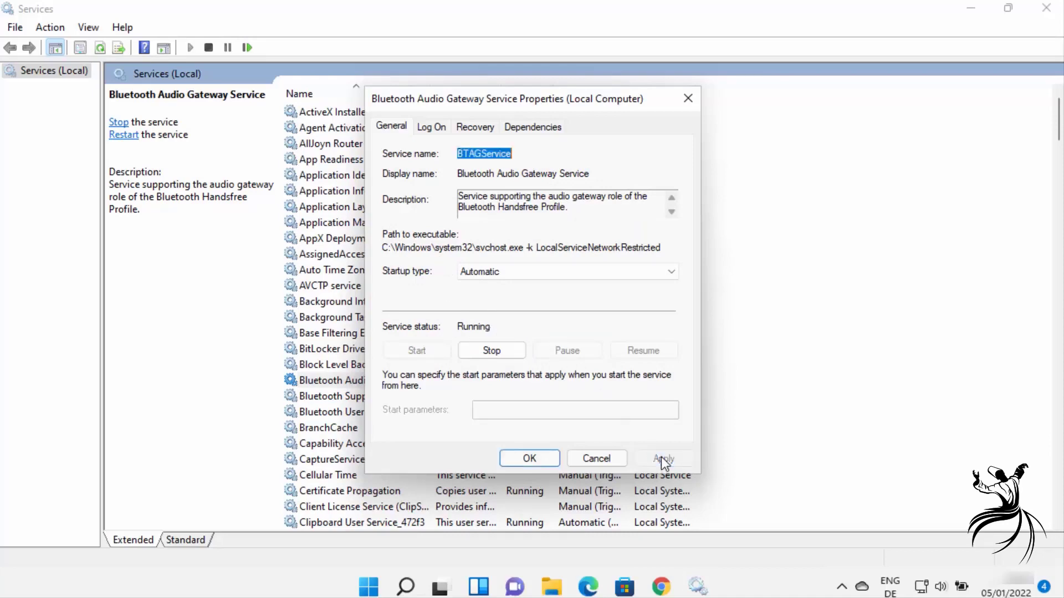
left_click(529, 458)
left_click(432, 380)
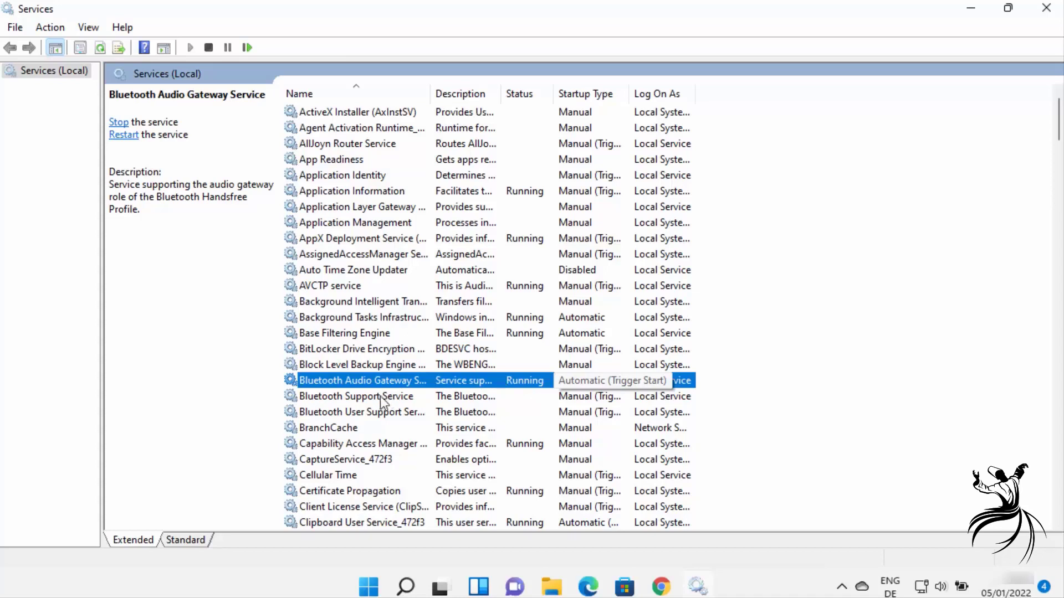
Set the Bluetooth Support Service's startup type to Automatic, start the service and apply the changes
left_click(360, 398)
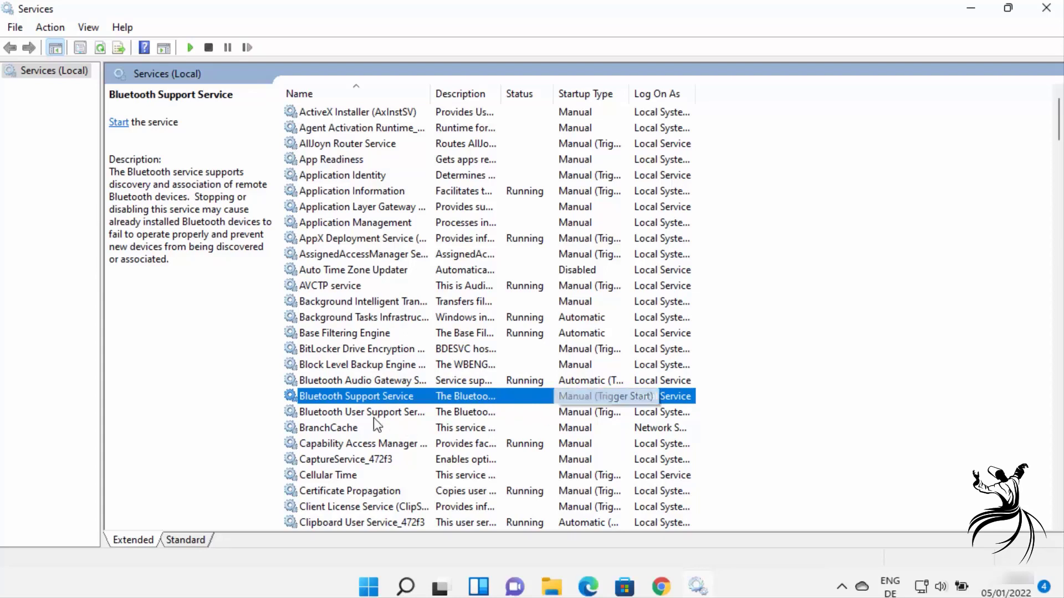
left_click(414, 412)
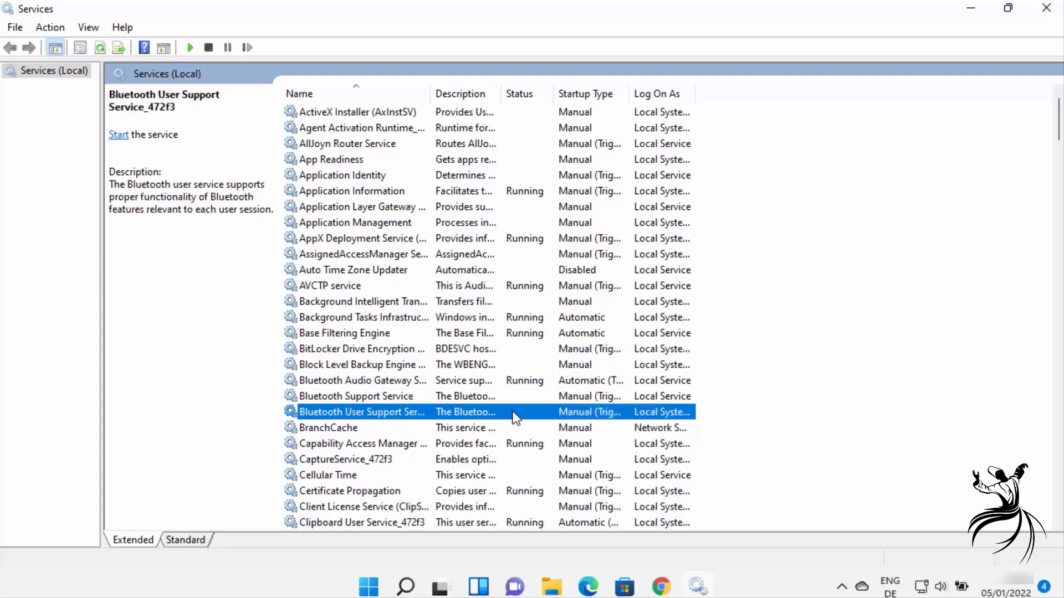
right_click(374, 394)
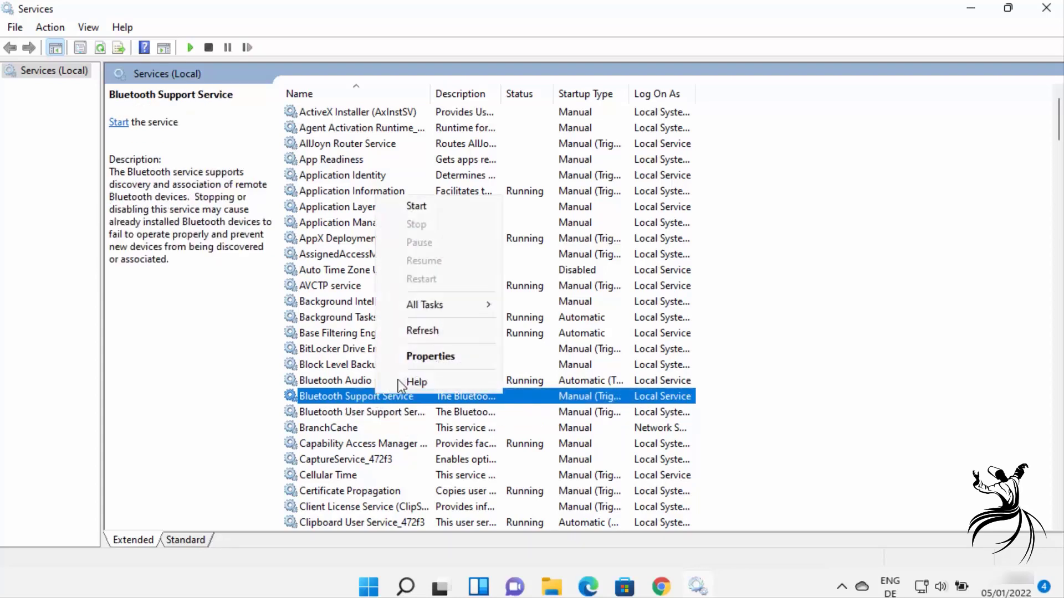
left_click(419, 358)
left_click(526, 273)
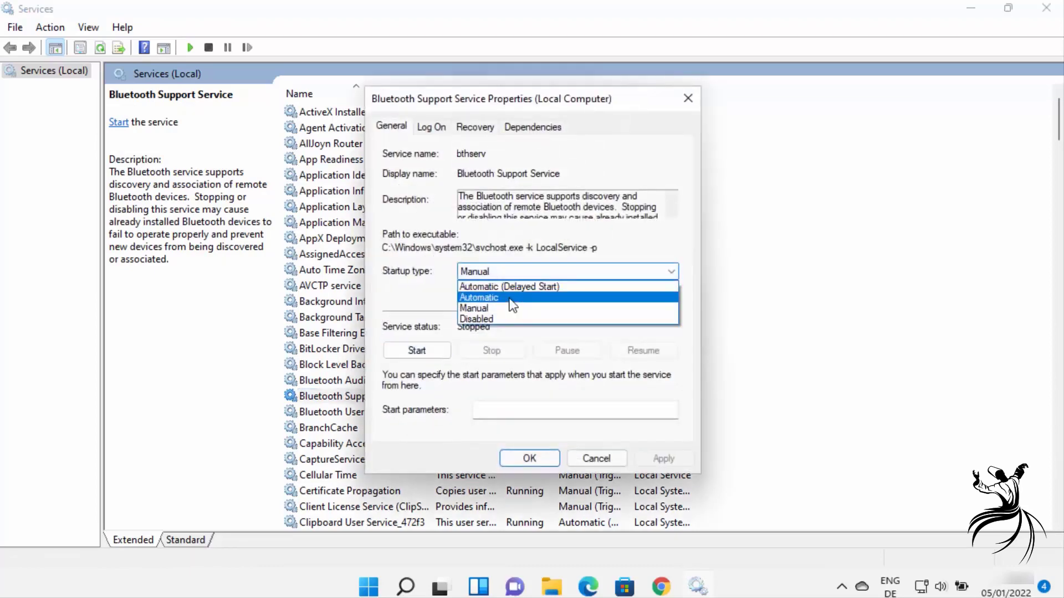
left_click(479, 298)
left_click(432, 348)
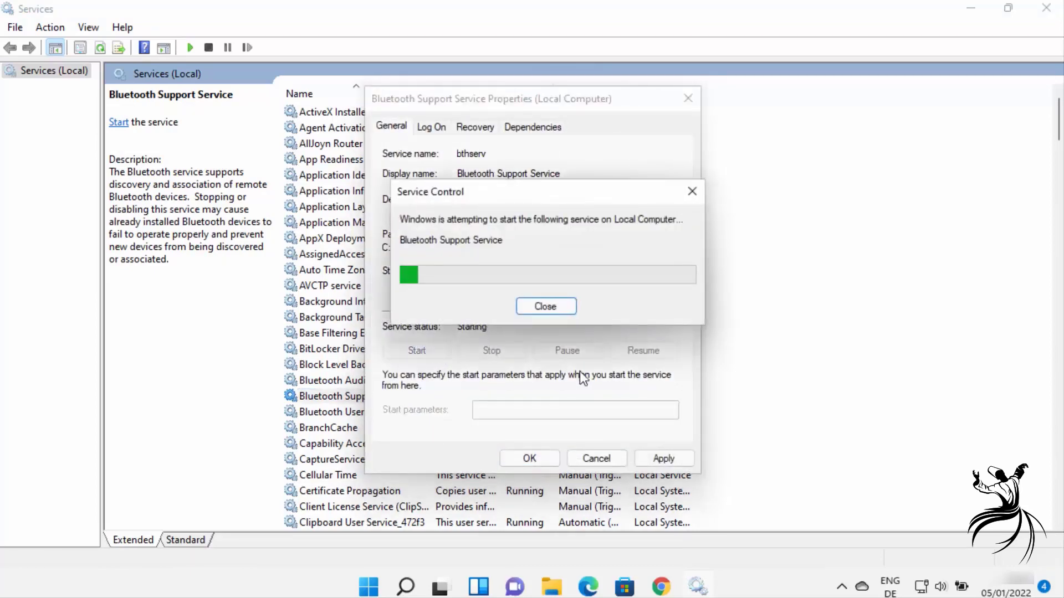
left_click(662, 459)
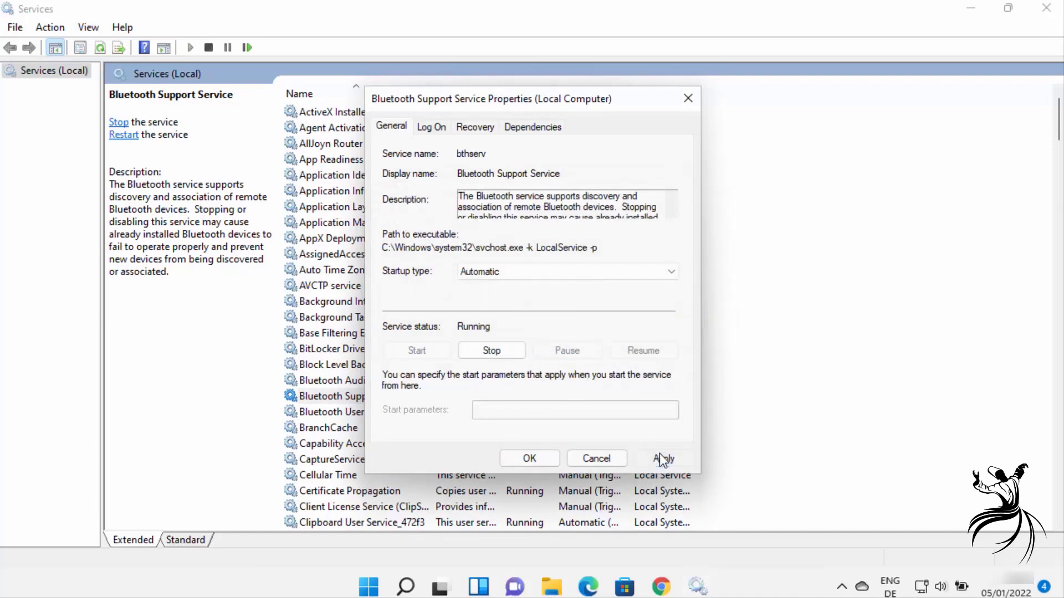
left_click(531, 459)
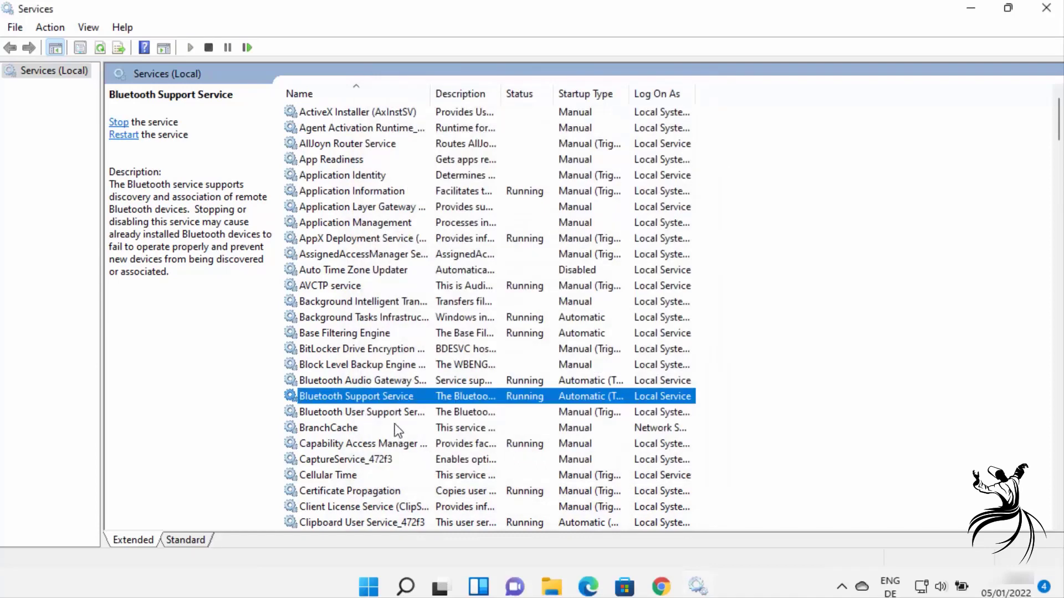
Start the Bluetooth User Support Service through its properties and close the Services window
left_click(391, 413)
right_click(391, 413)
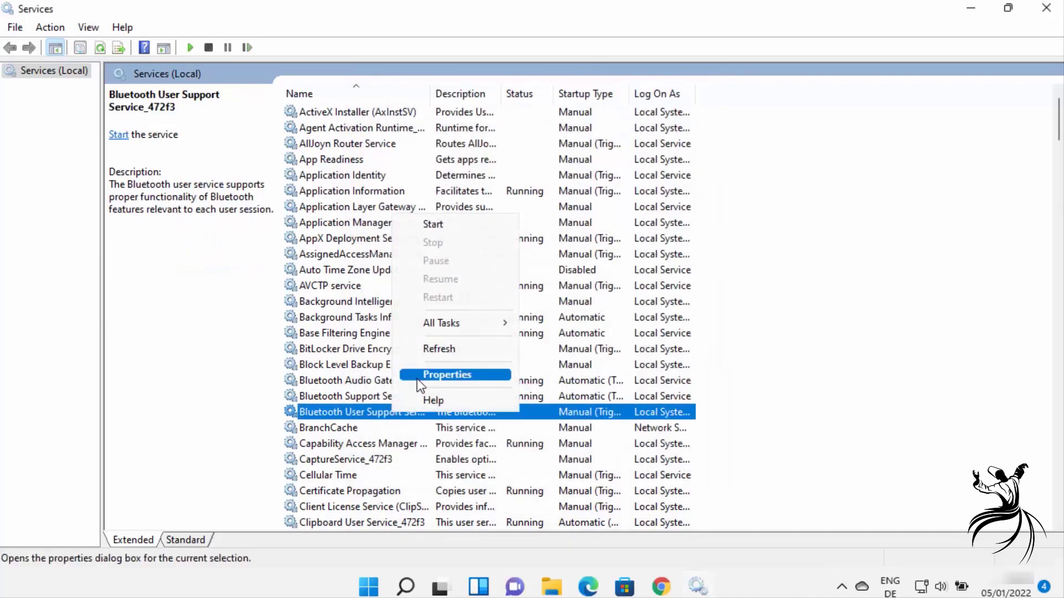
left_click(418, 377)
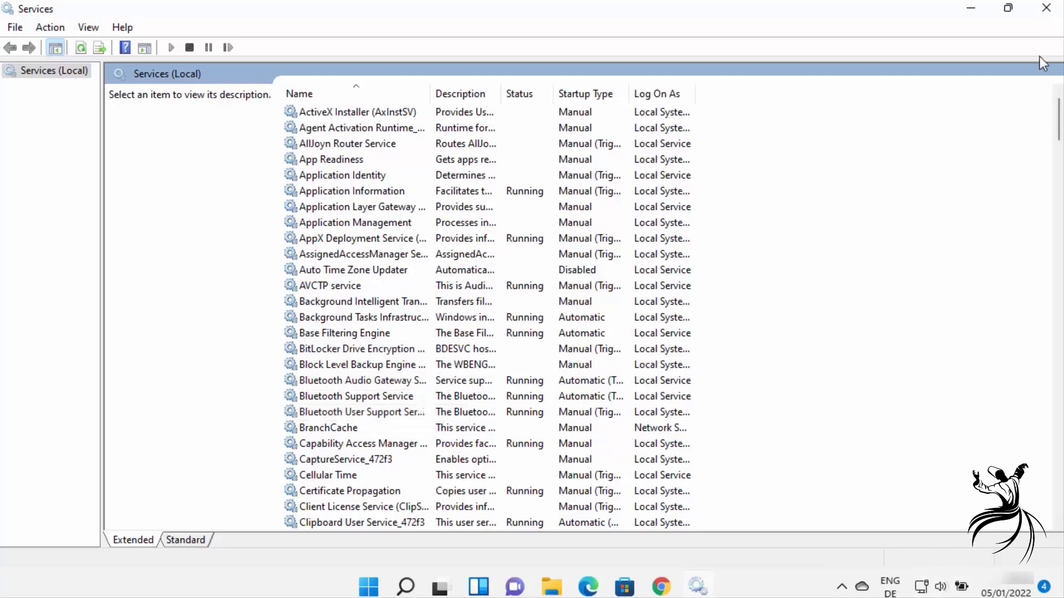
left_click(1045, 11)
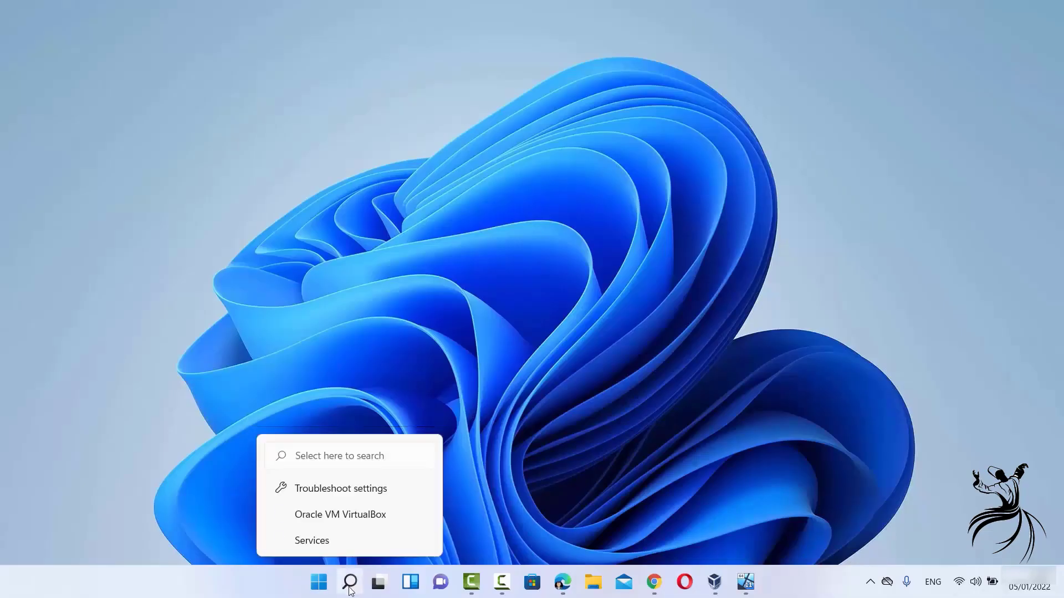
Search Windows for "trouble", open Troubleshoot settings and go to Other trouble-shooters
left_click(350, 590)
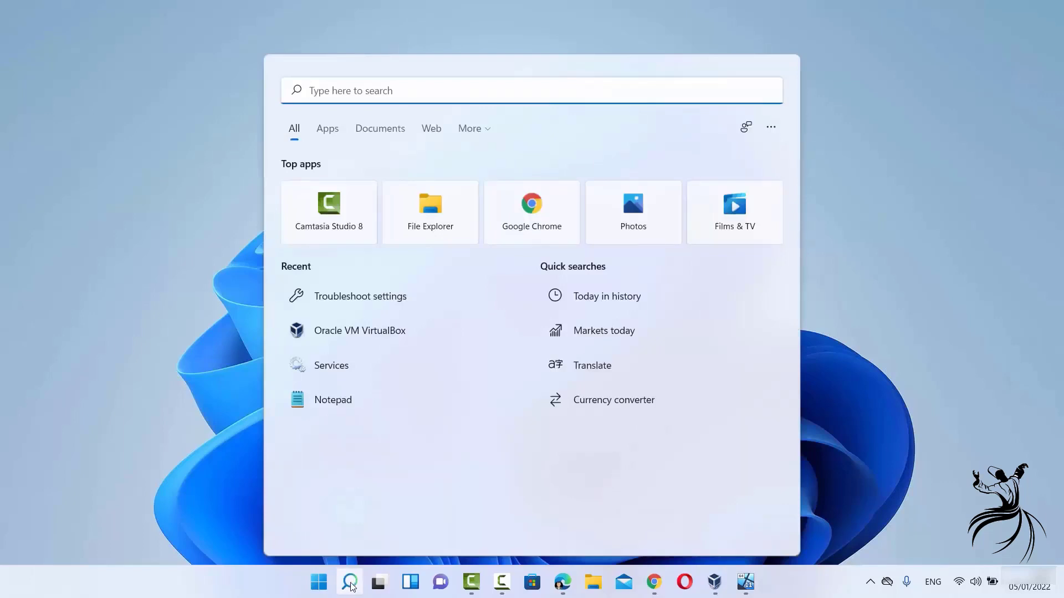
type("trouble")
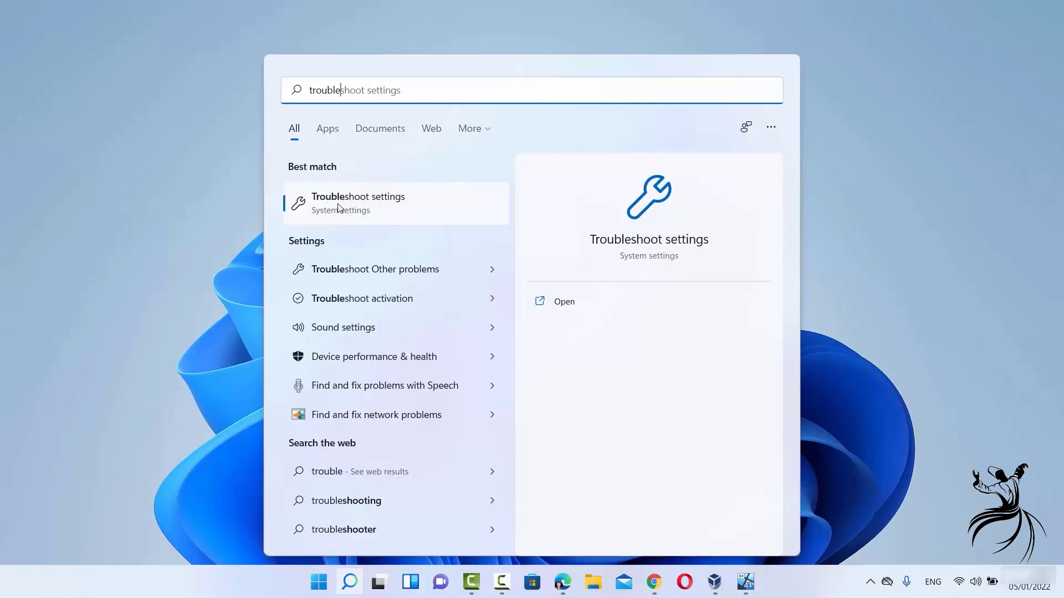
left_click(353, 206)
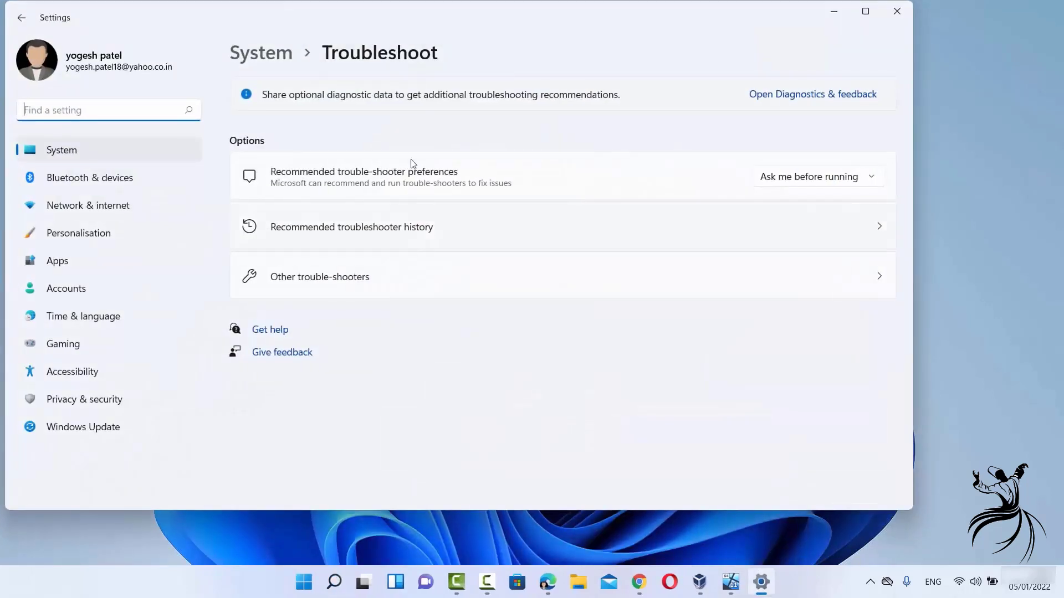
left_click(326, 280)
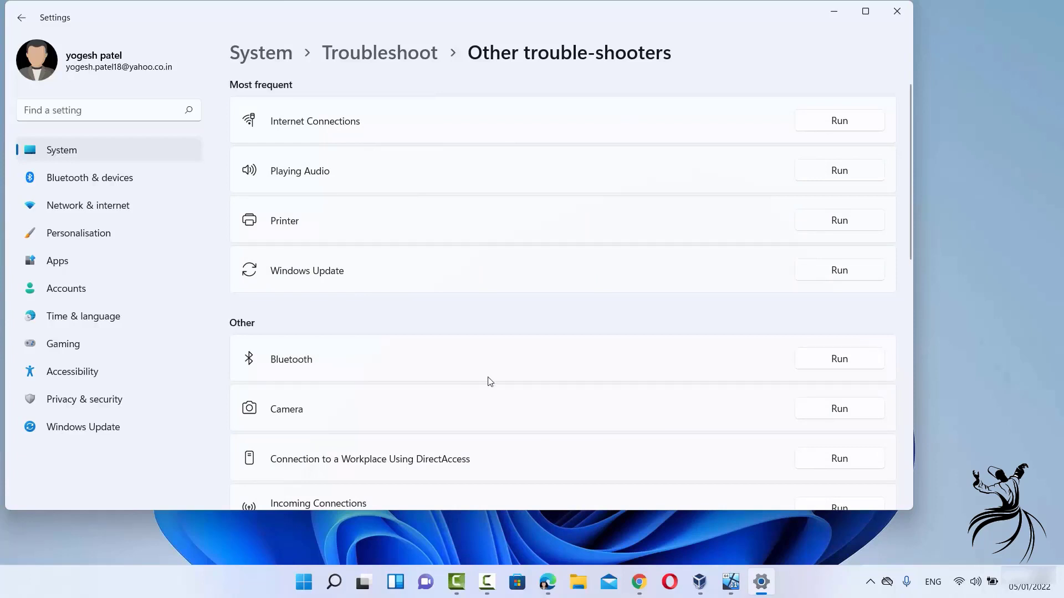
Run the Bluetooth troubleshooter, dismiss its report on completion and close Settings
left_click(842, 361)
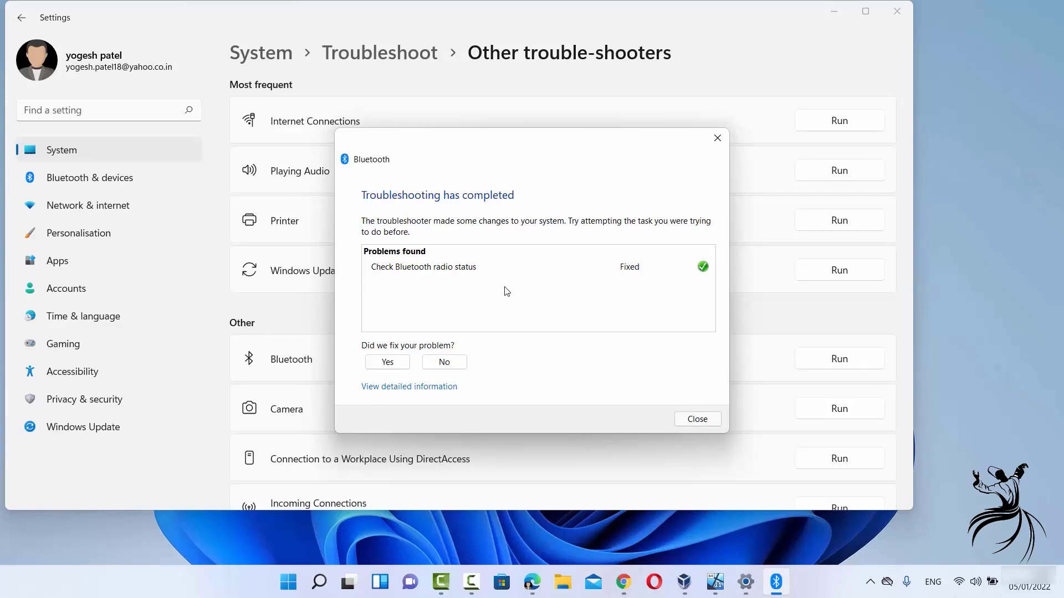
left_click(700, 419)
left_click(895, 11)
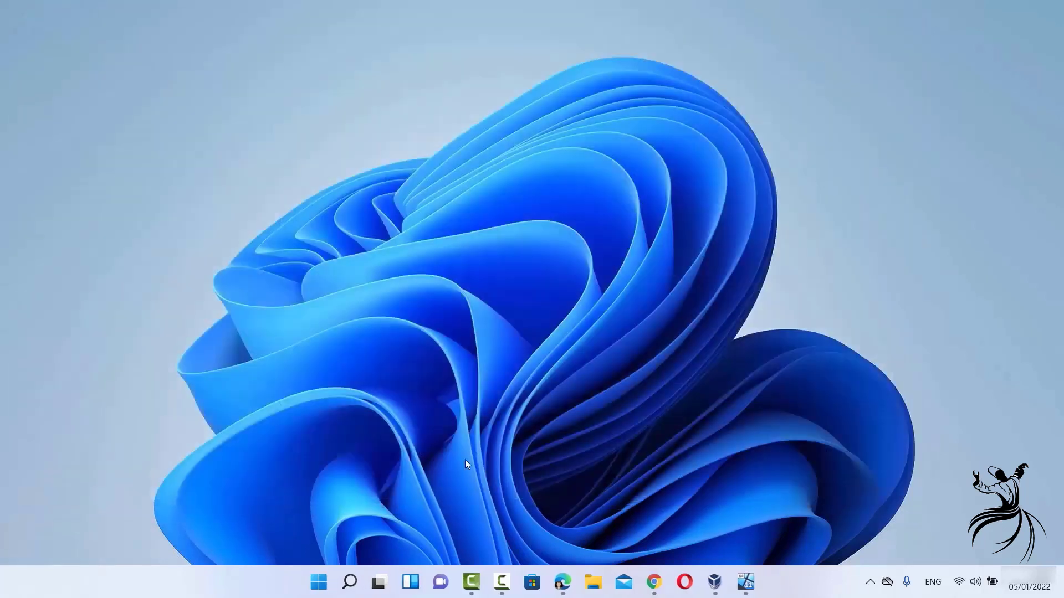
Open Device Manager in a maximized window and expand the Bluetooth category
right_click(320, 583)
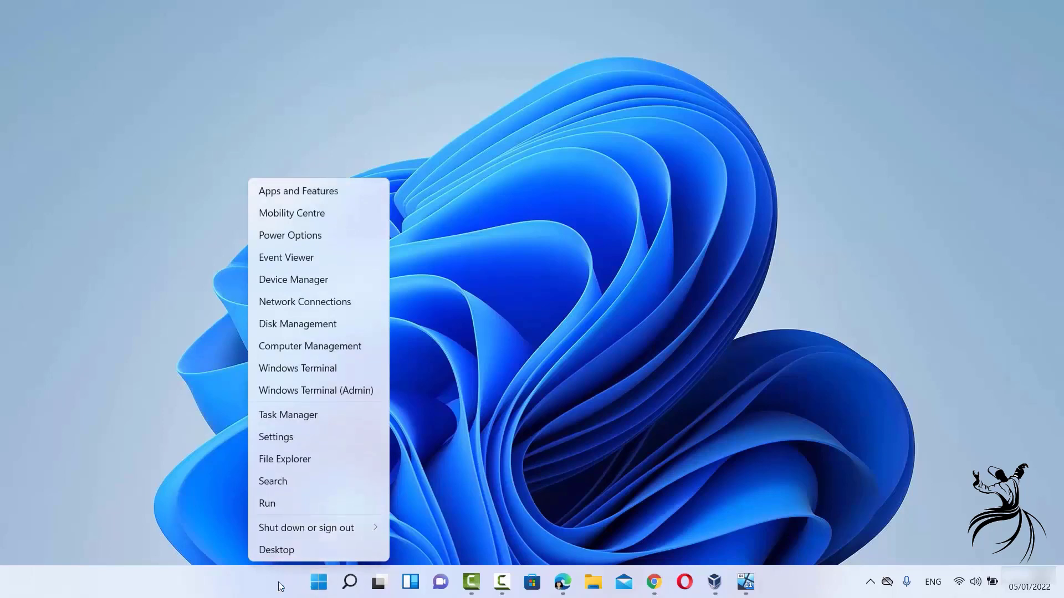
right_click(317, 586)
left_click(275, 284)
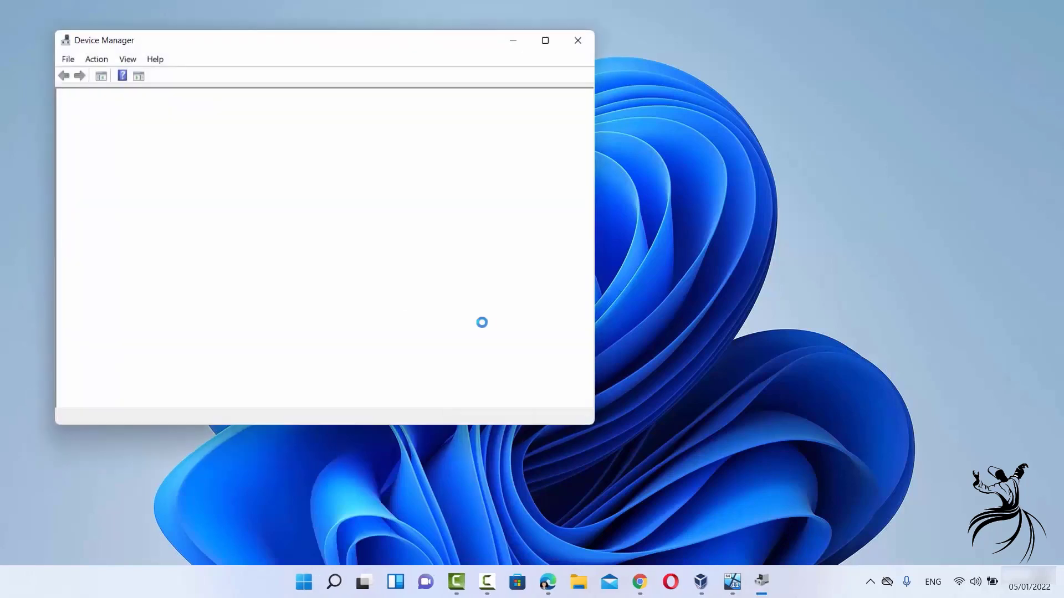
left_click(545, 41)
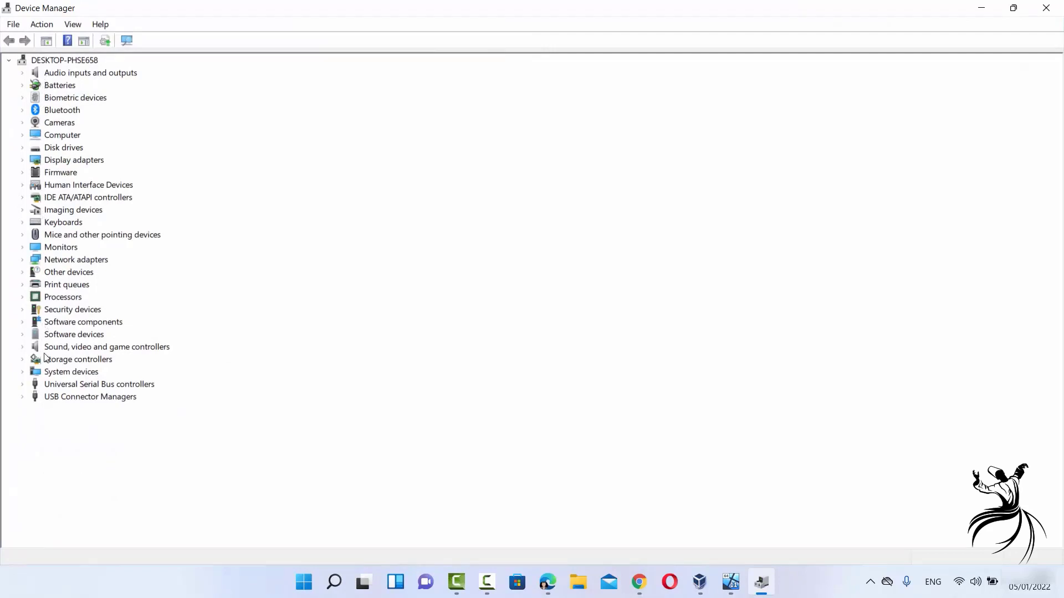
left_click(23, 111)
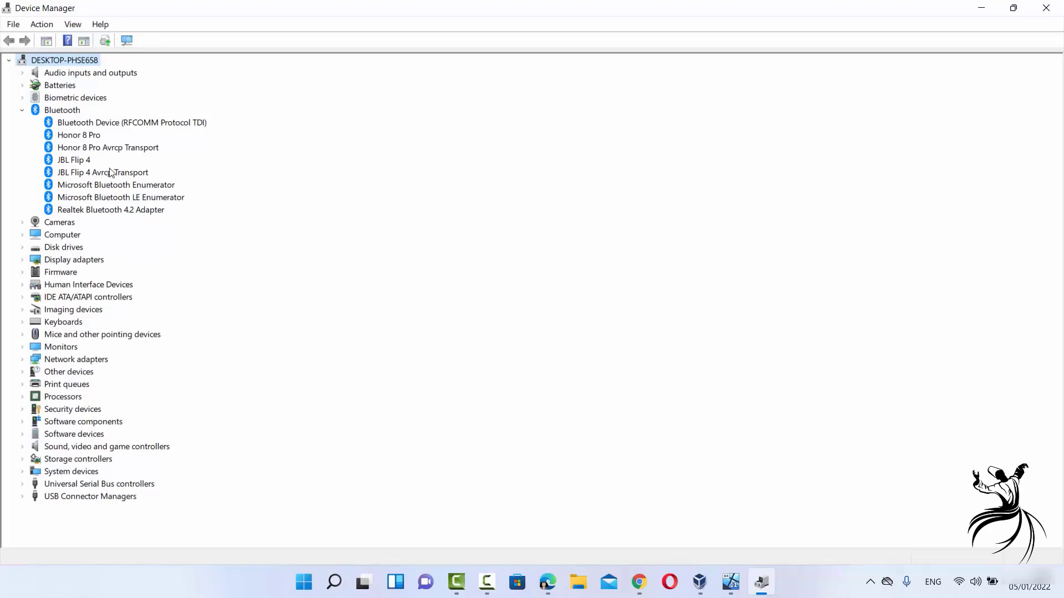
Open the properties of Bluetooth Device (RFCOMM Protocol TDI) and go to its driver settings
left_click(106, 123)
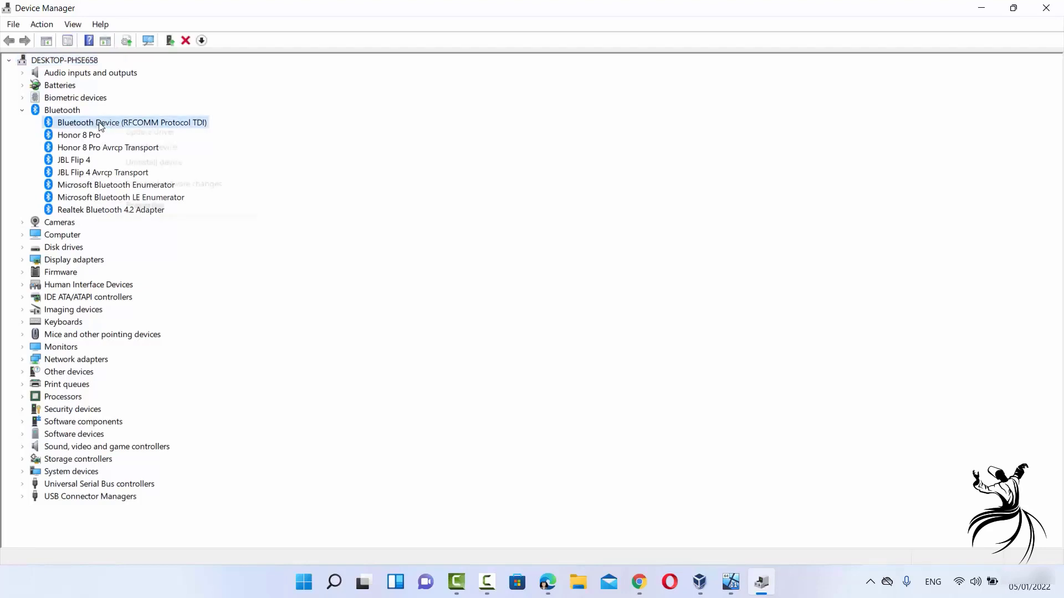
right_click(99, 124)
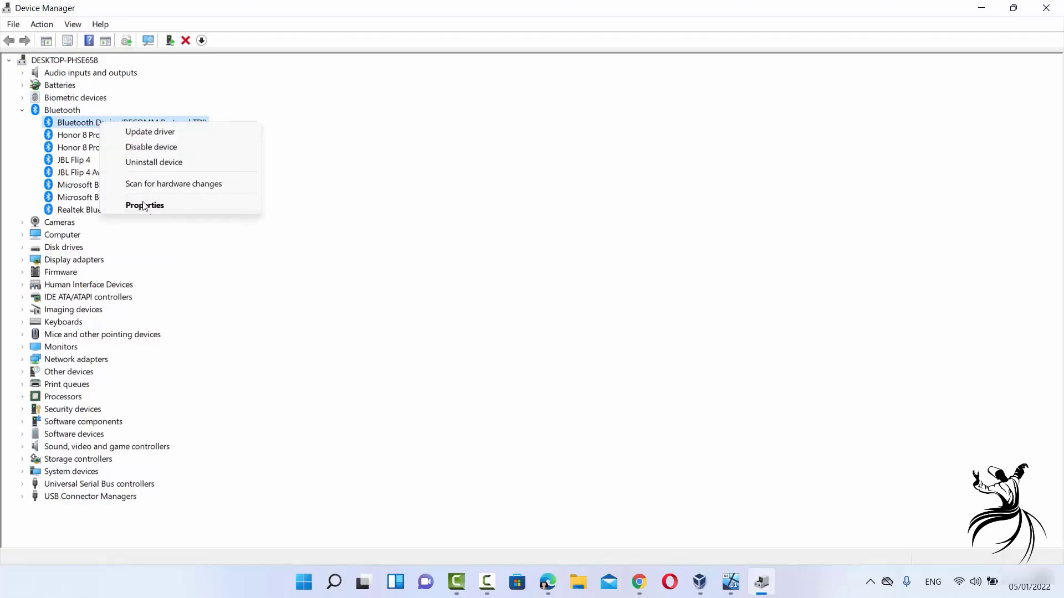
left_click(146, 205)
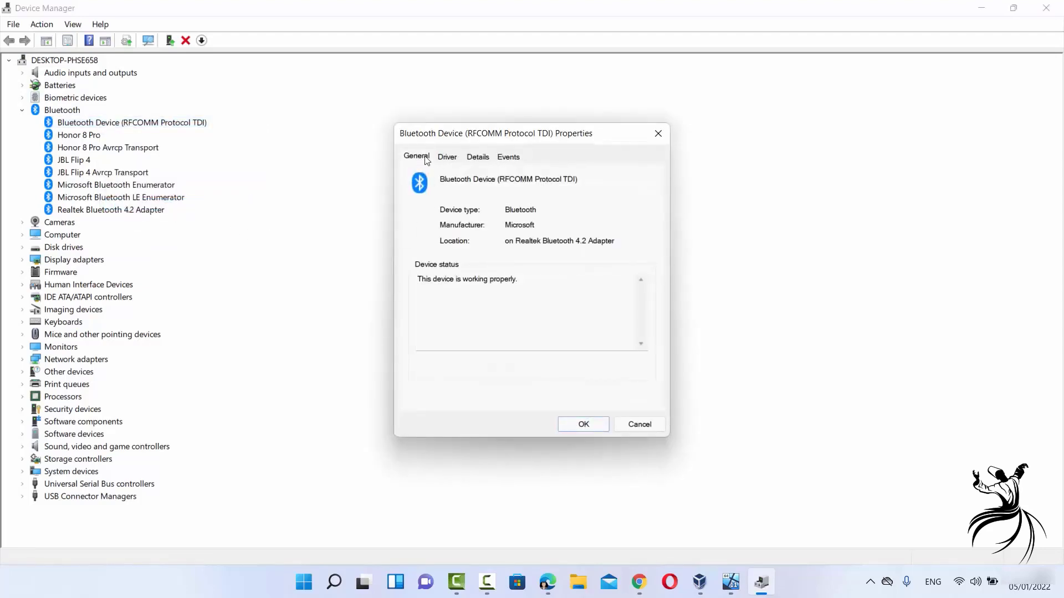
left_click(445, 159)
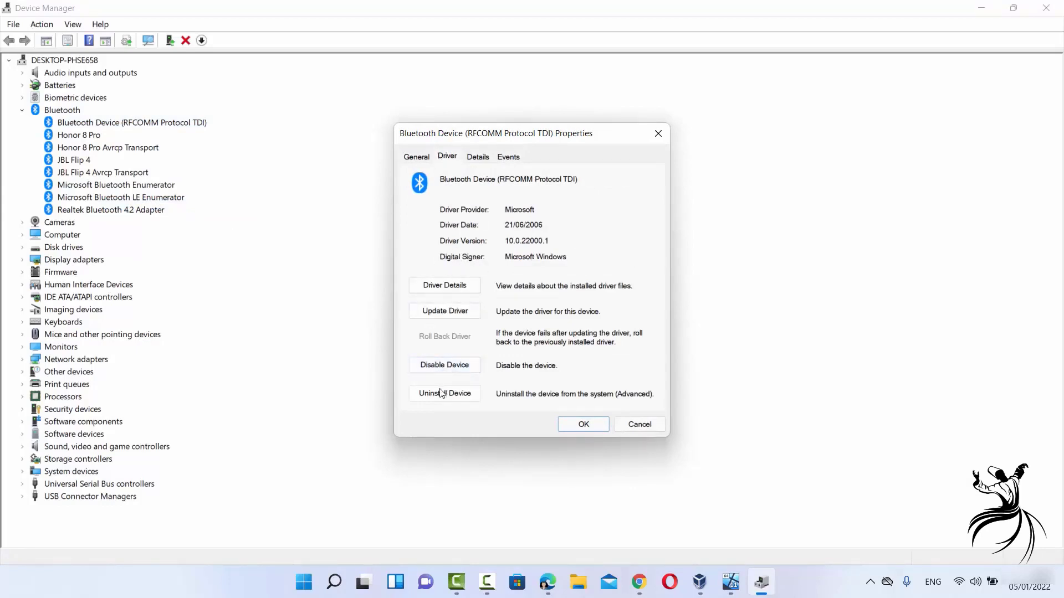
Update the Bluetooth device's driver by searching automatically for drivers, and close the update wizard when the search finishes
left_click(441, 316)
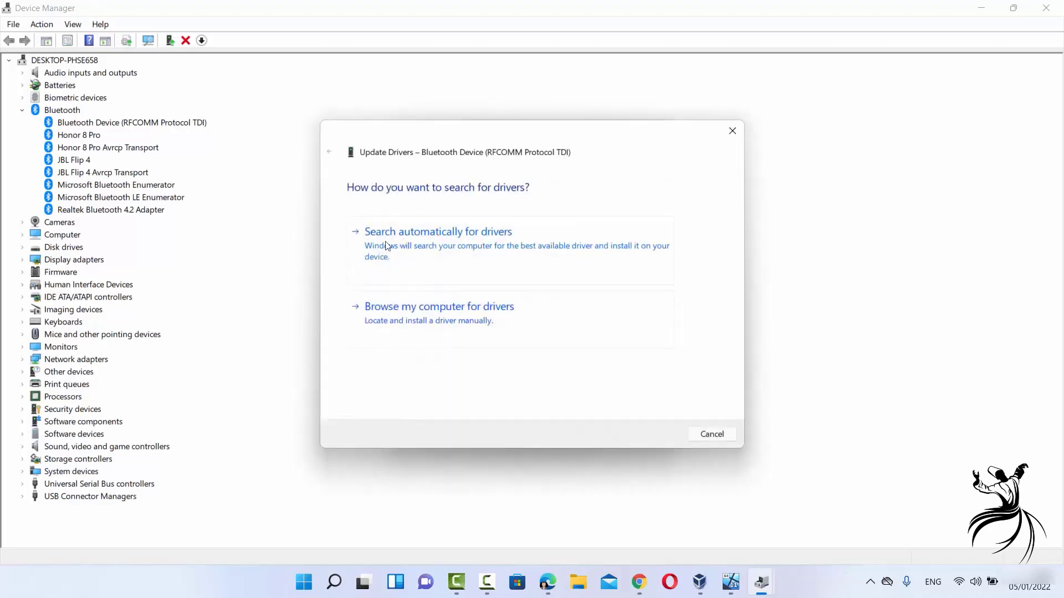
left_click(425, 251)
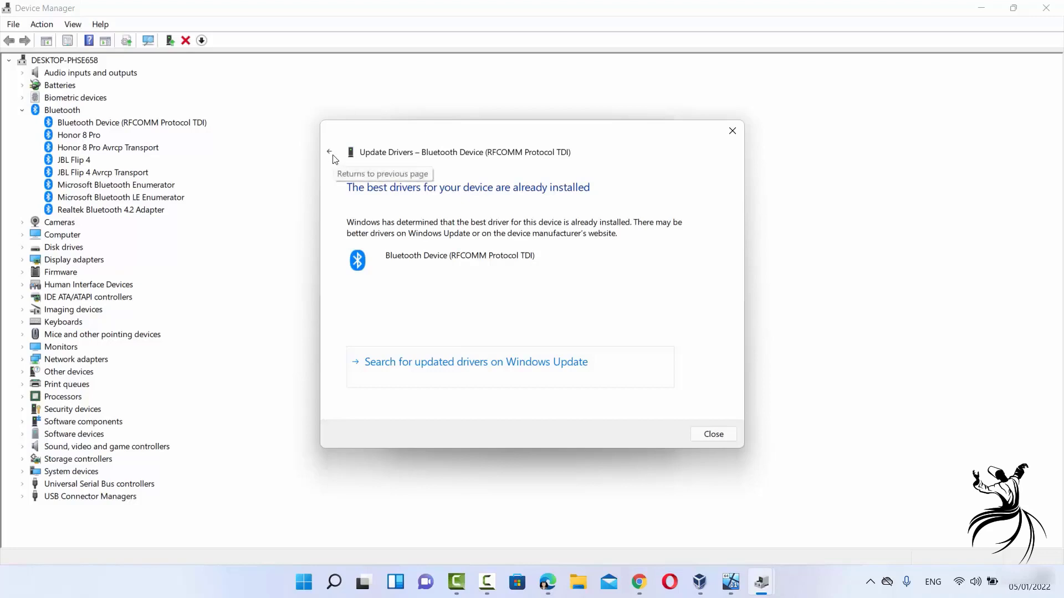
left_click(733, 131)
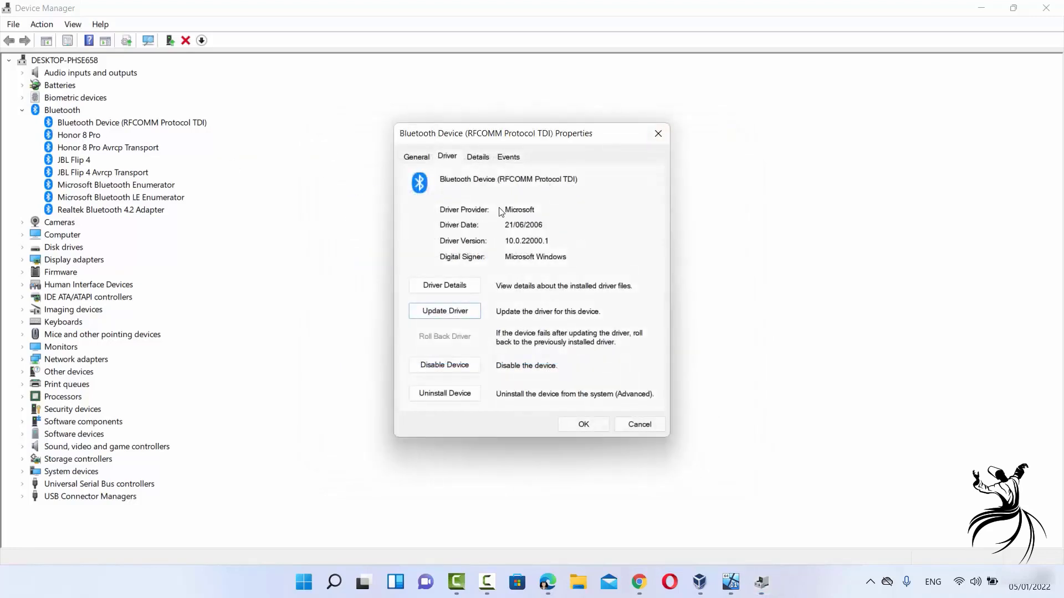
Update the driver again by browsing the computer, keeping the Documents folder with subfolders as the search location
left_click(458, 312)
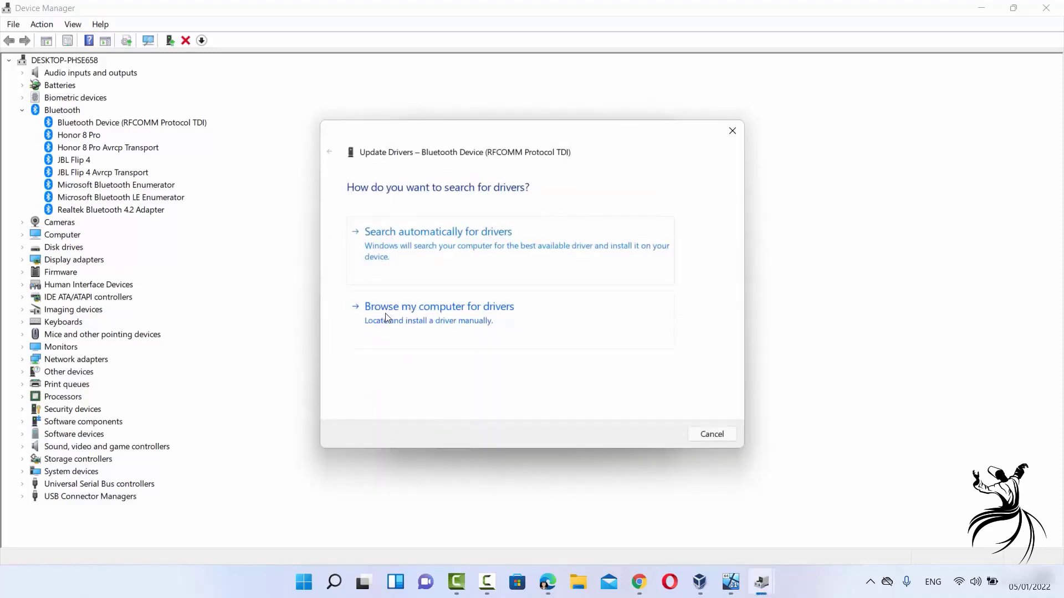
left_click(435, 319)
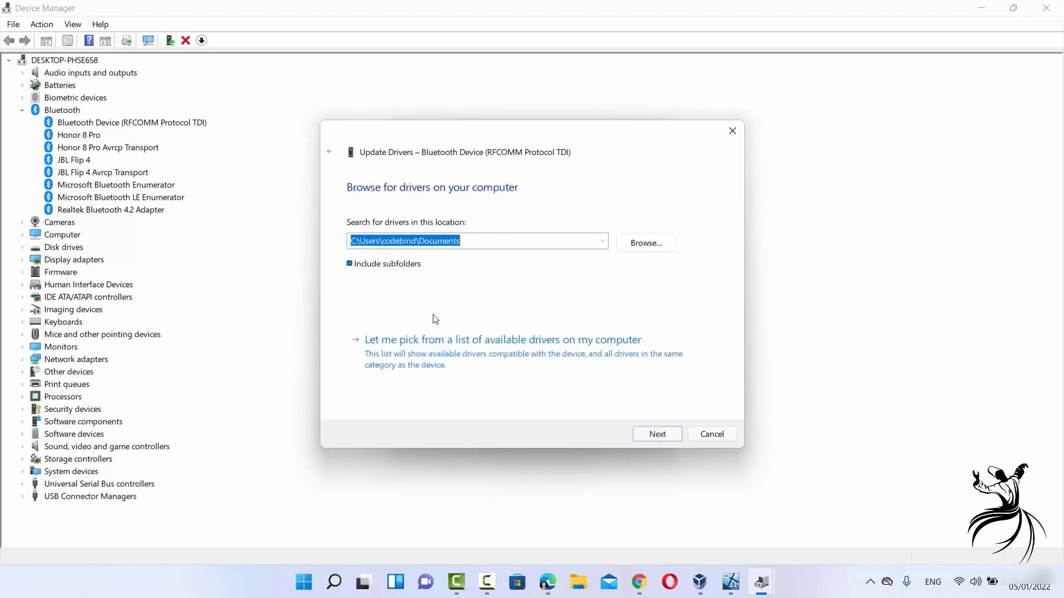
left_click(643, 243)
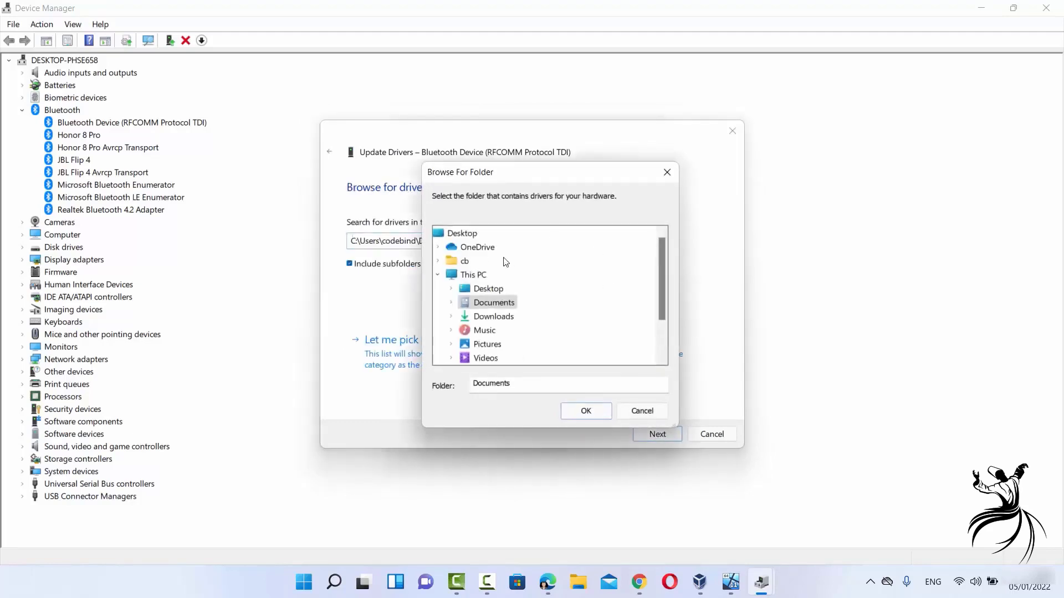
left_click(641, 411)
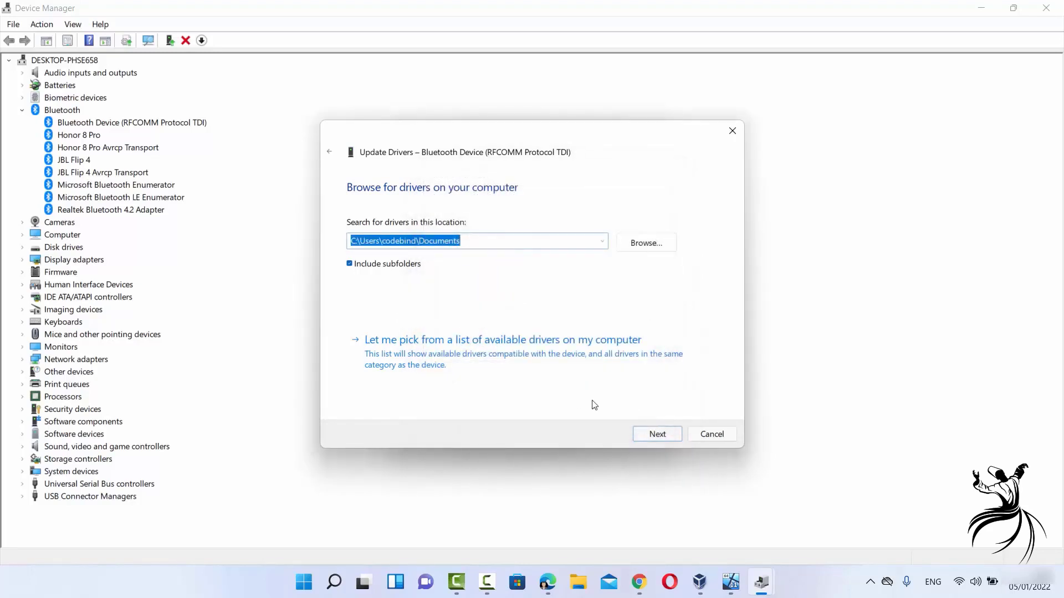
left_click(656, 435)
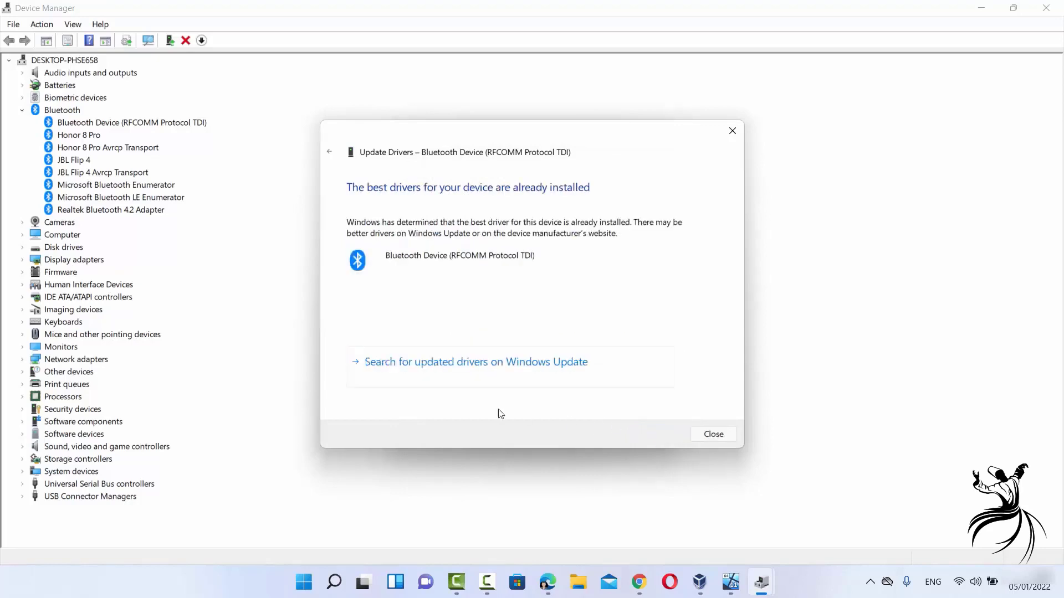
Go back and install the compatible Bluetooth Device (RFCOMM Protocol TDI) driver from the list of available drivers, then close the wizard and properties
left_click(329, 152)
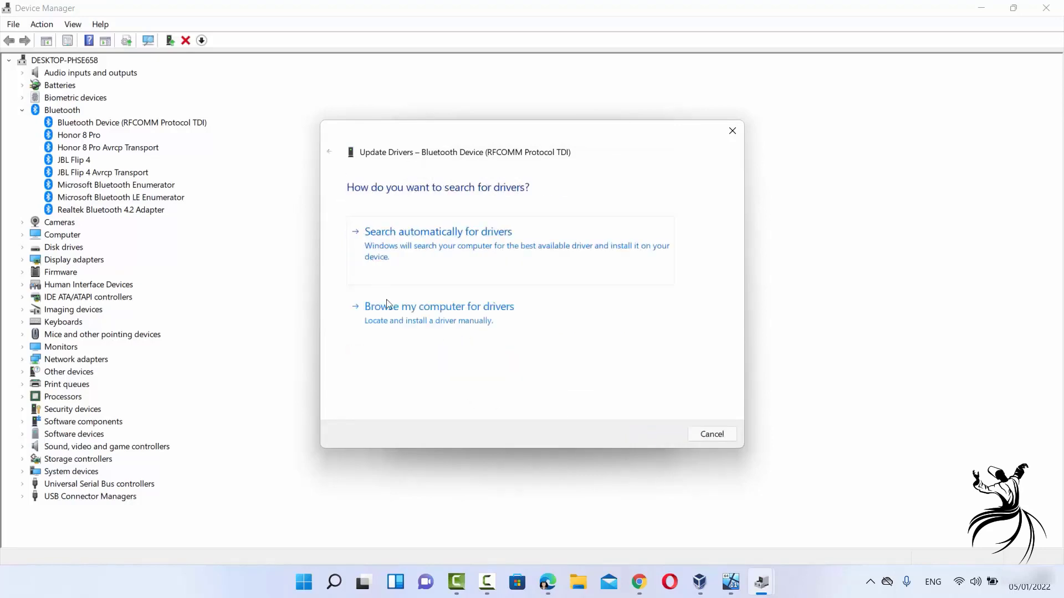
left_click(434, 319)
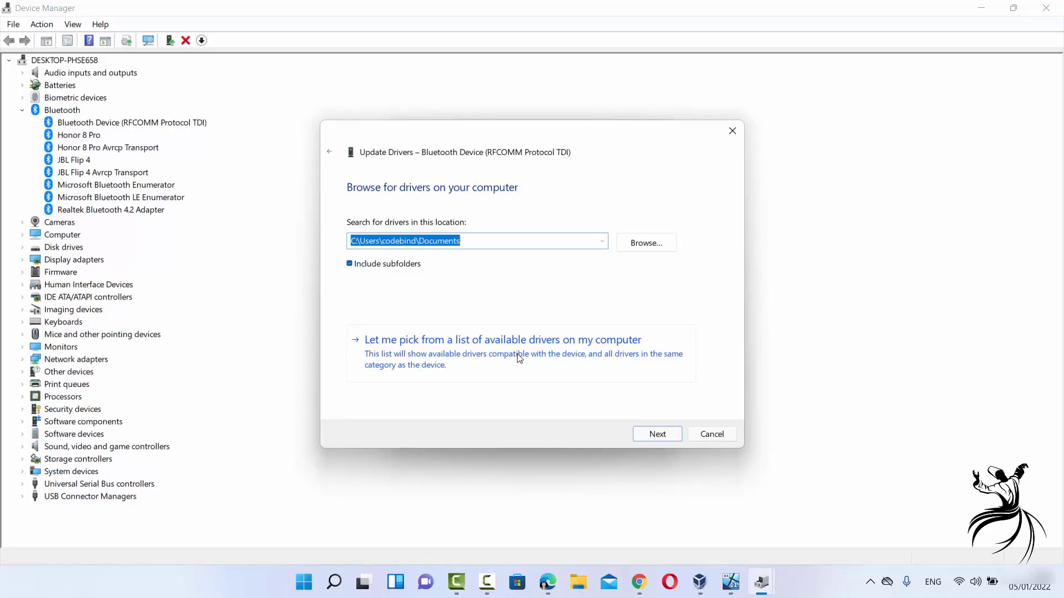
left_click(532, 361)
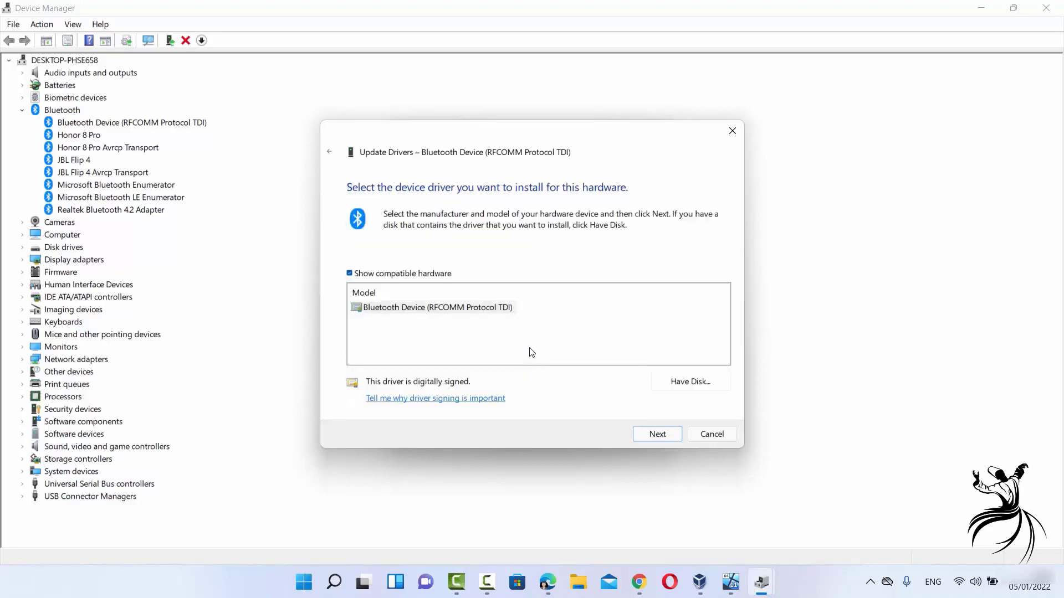
left_click(436, 338)
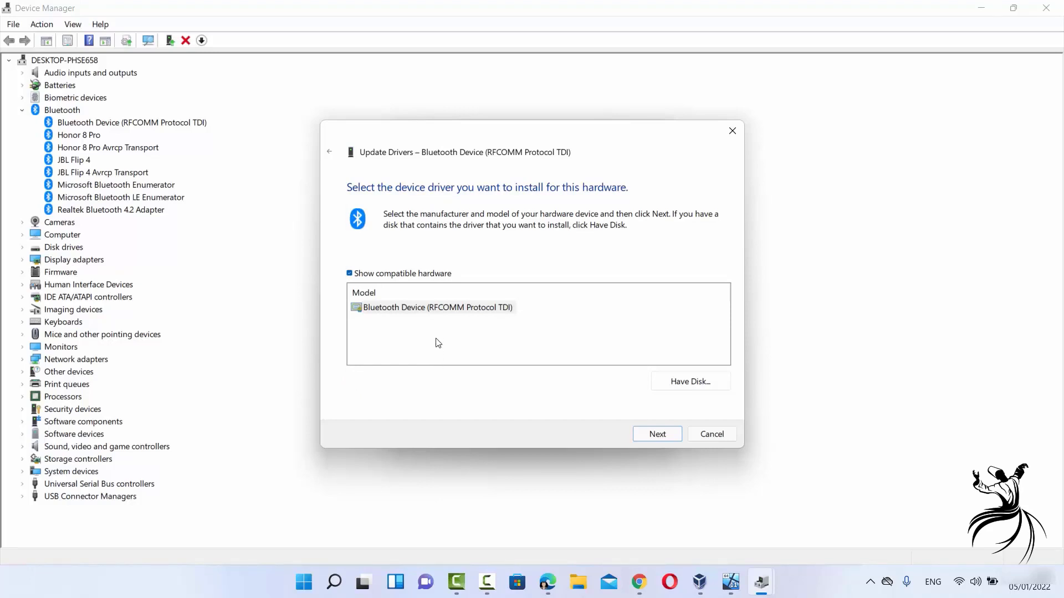
left_click(442, 312)
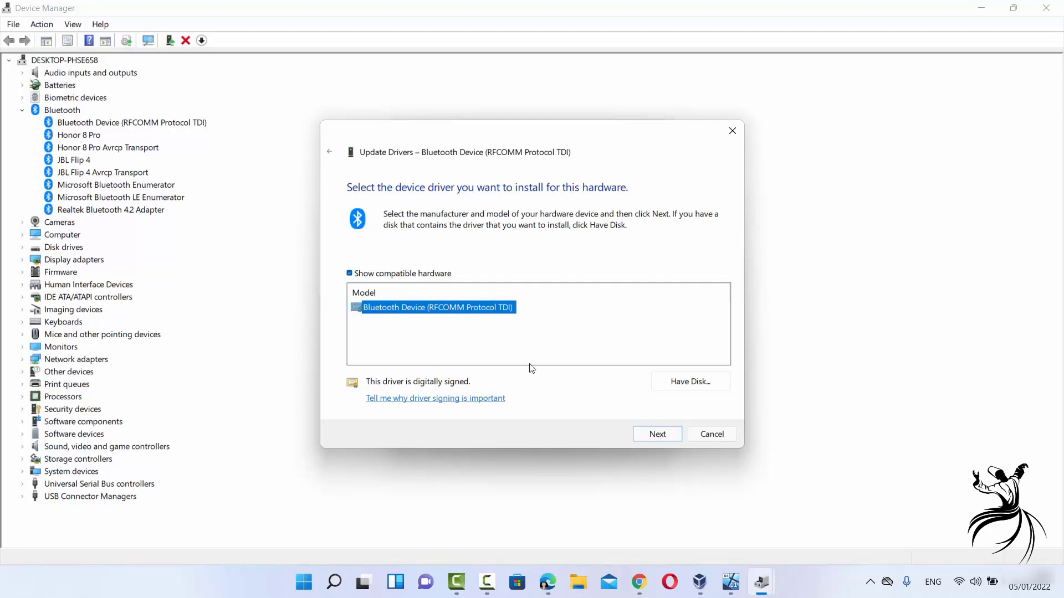
left_click(658, 438)
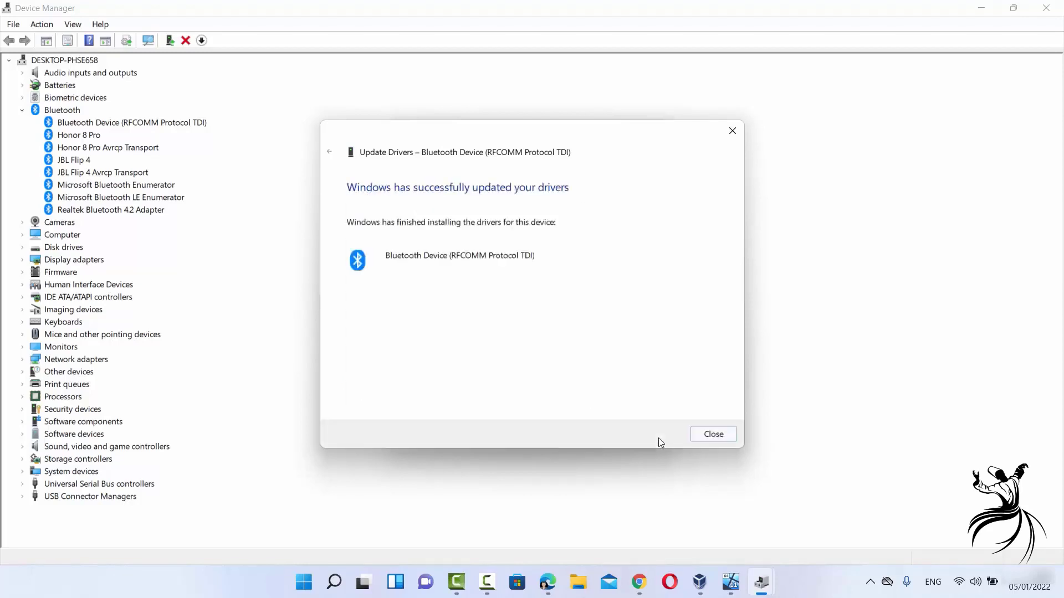
left_click(726, 437)
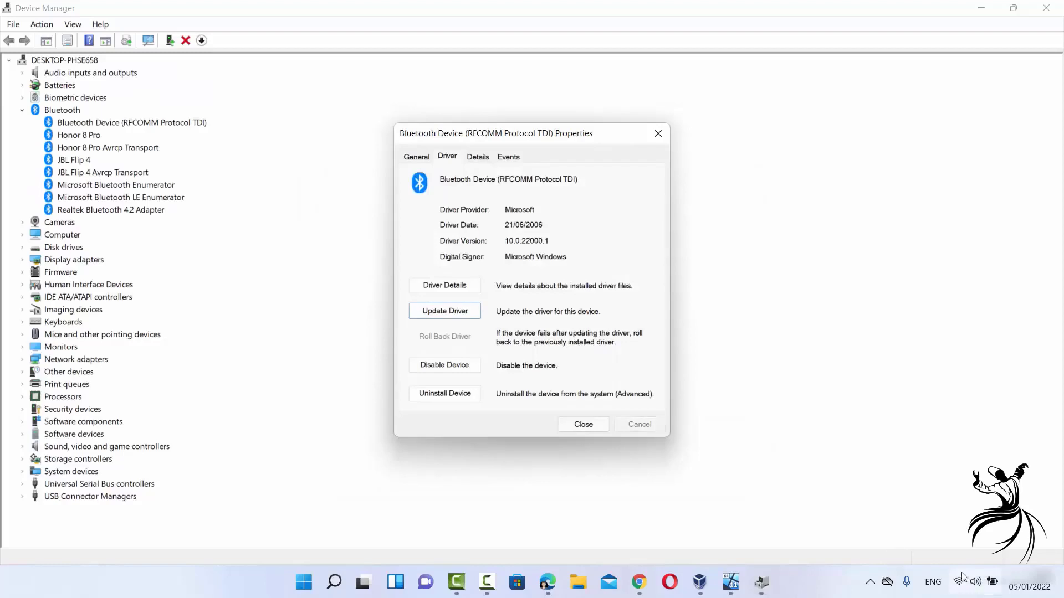
left_click(600, 425)
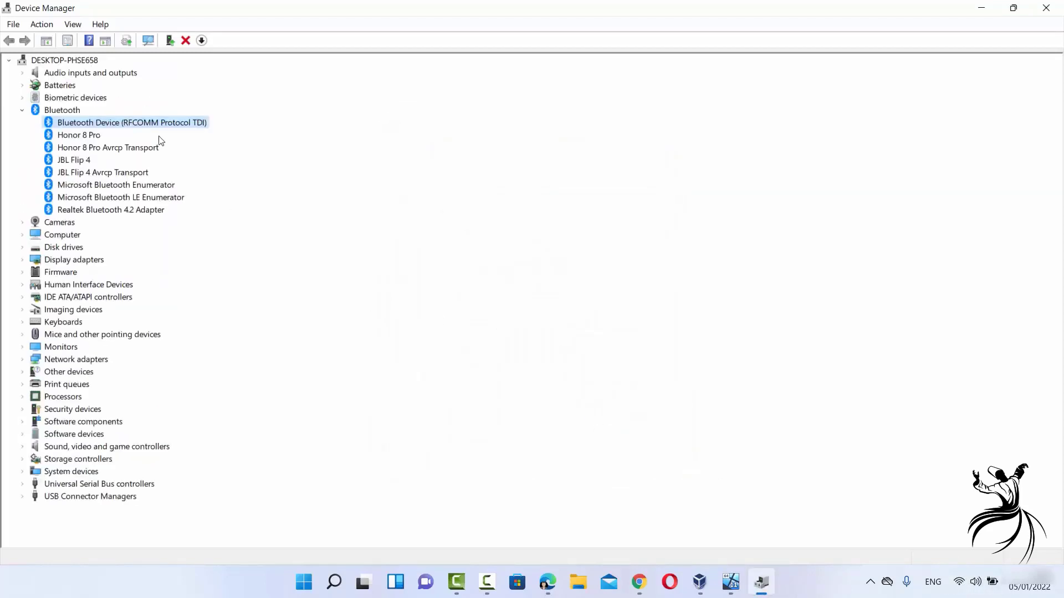